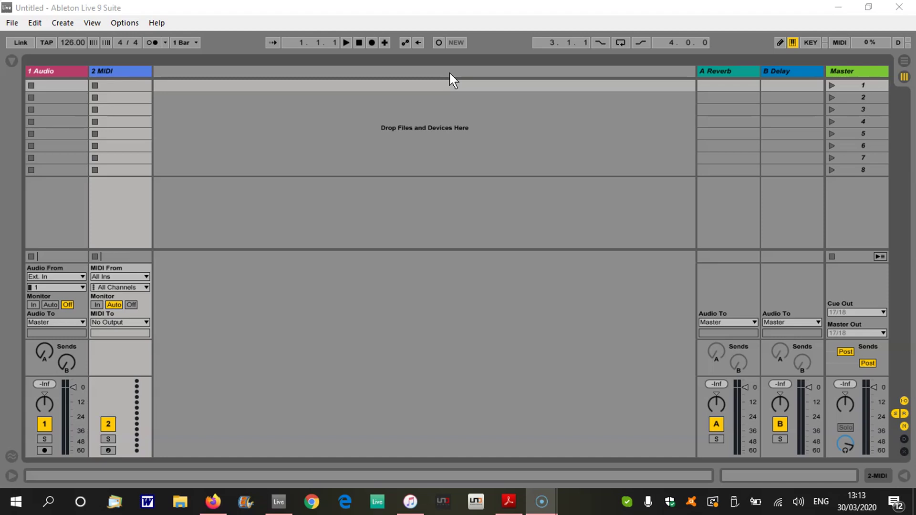
# Delete the audio track and create an empty MIDI clip in the first slot of the MIDI track
pyautogui.click(75, 39)
pyautogui.click(61, 70)
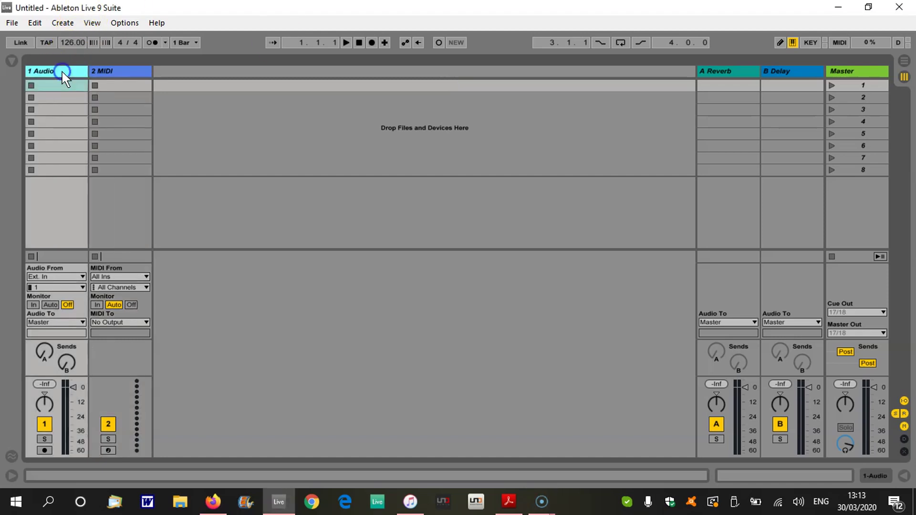
pyautogui.press('Delete')
pyautogui.click(54, 88)
pyautogui.doubleClick(54, 87)
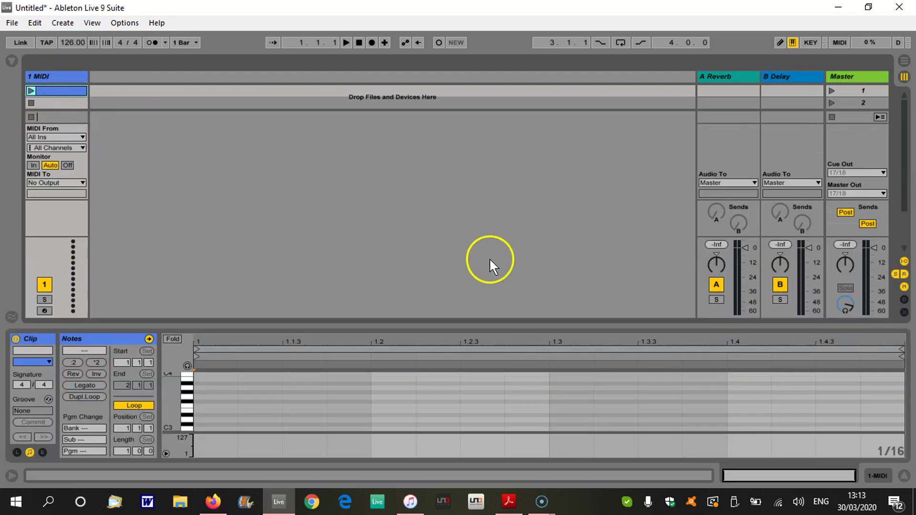
# Add sixteenth notes to the clip: F1 at 1, 1.1.4 and 1.2.2, D#1 at 1.3 and 1.4.3, A#1 at 1.3.3, D1 at 1.4
pyautogui.moveTo(537, 321); pyautogui.dragTo(539, 153)
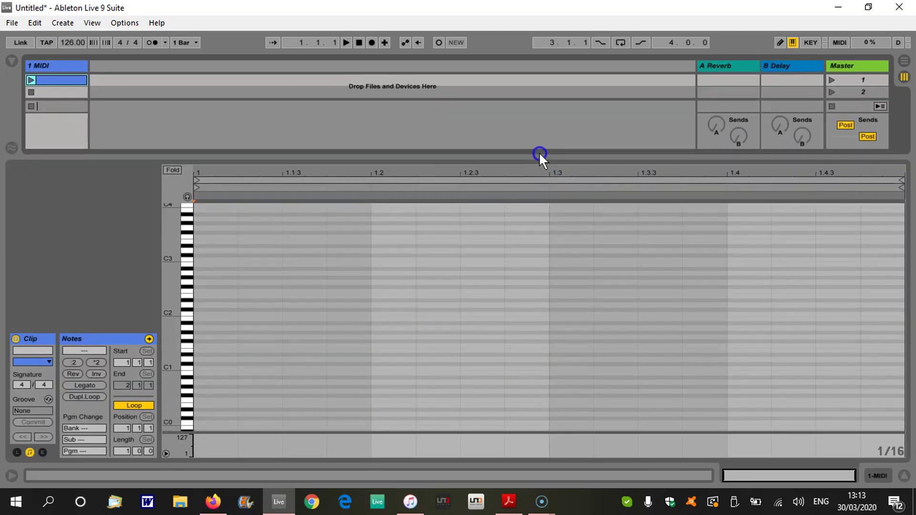
pyautogui.doubleClick(209, 347)
pyautogui.doubleClick(421, 347)
pyautogui.doubleClick(353, 346)
pyautogui.doubleClick(672, 324)
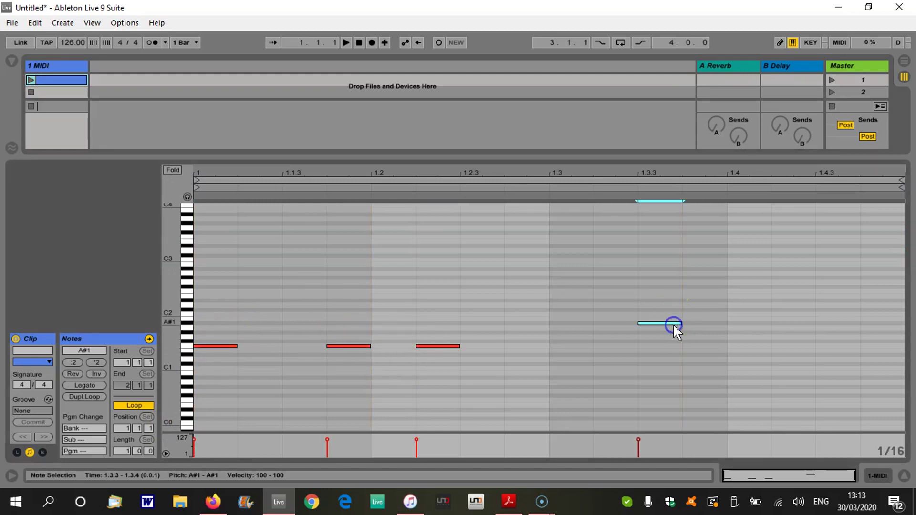
pyautogui.doubleClick(556, 355)
pyautogui.doubleClick(821, 355)
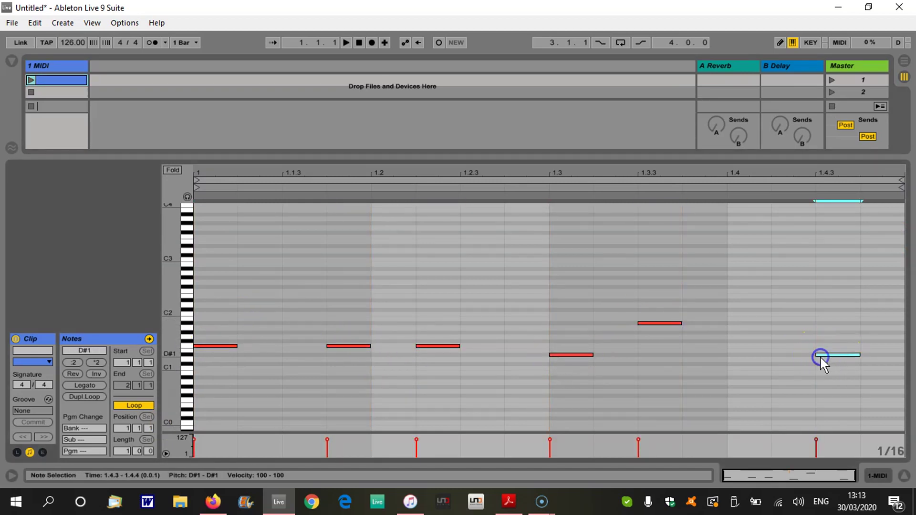
pyautogui.doubleClick(737, 358)
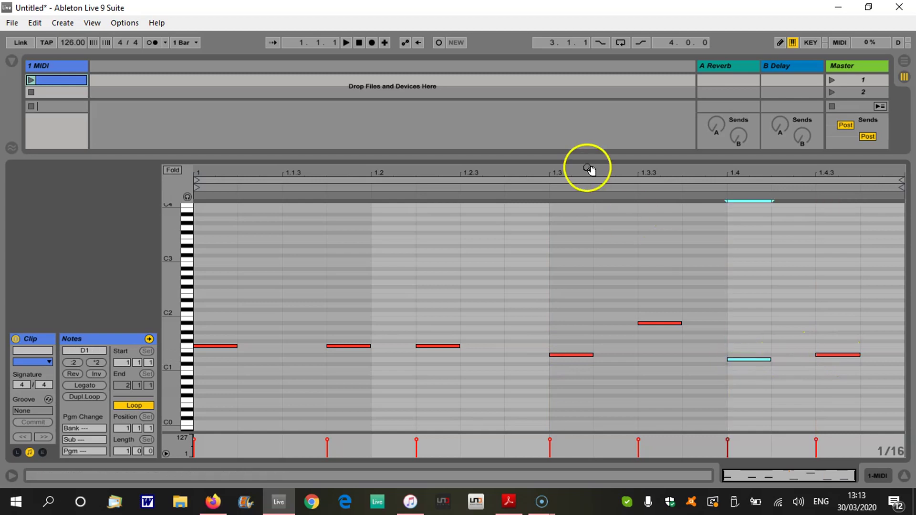
# Fold the note editor to the used pitches, shrink it, and launch and stop the clip
pyautogui.click(172, 170)
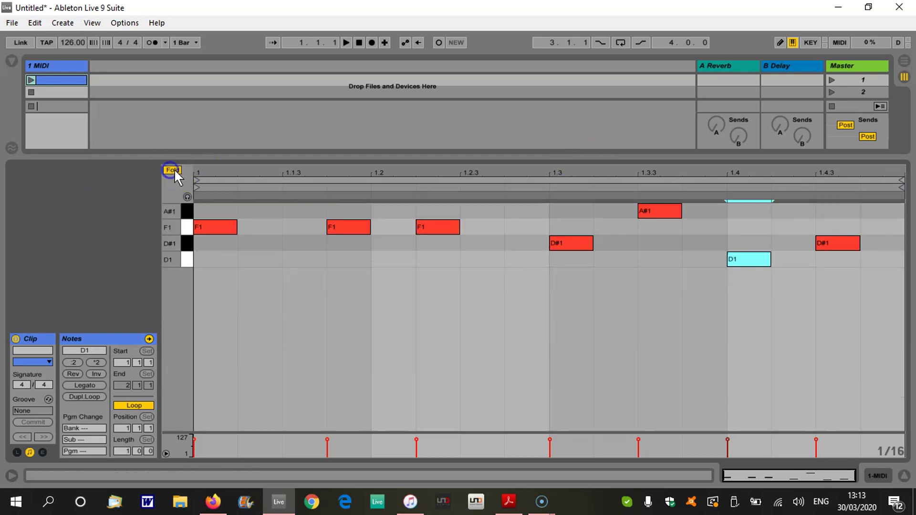
pyautogui.moveTo(271, 154); pyautogui.dragTo(269, 328)
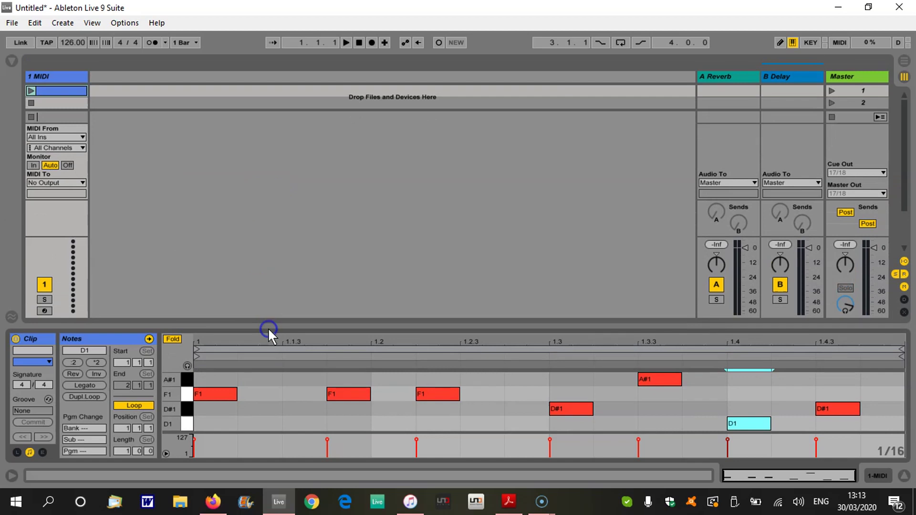
pyautogui.click(30, 91)
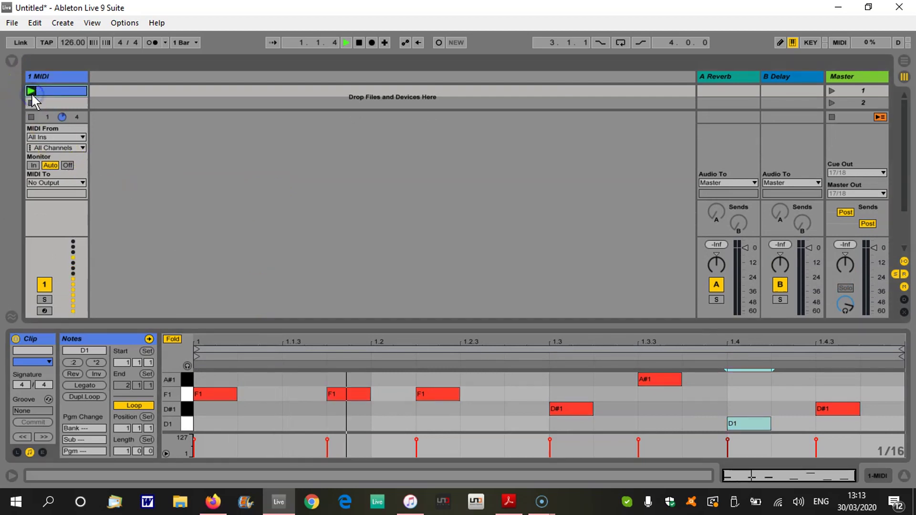
pyautogui.click(30, 118)
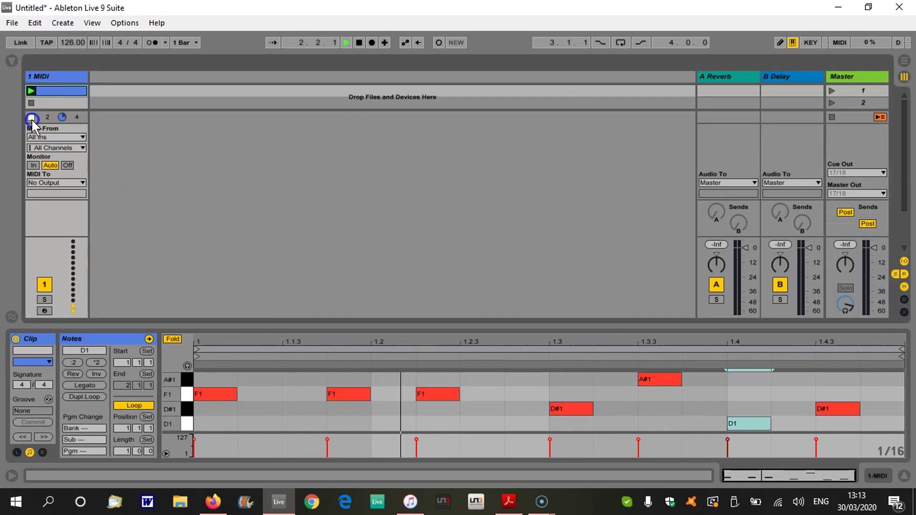
# Check the MIDI track's available outputs and turn on Track for the TB-03 output port in the MIDI preferences
pyautogui.click(82, 183)
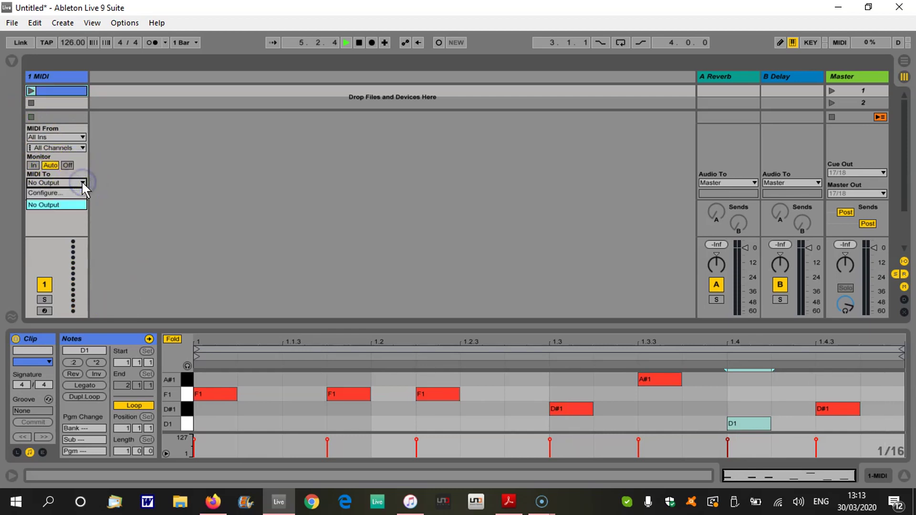
pyautogui.click(150, 153)
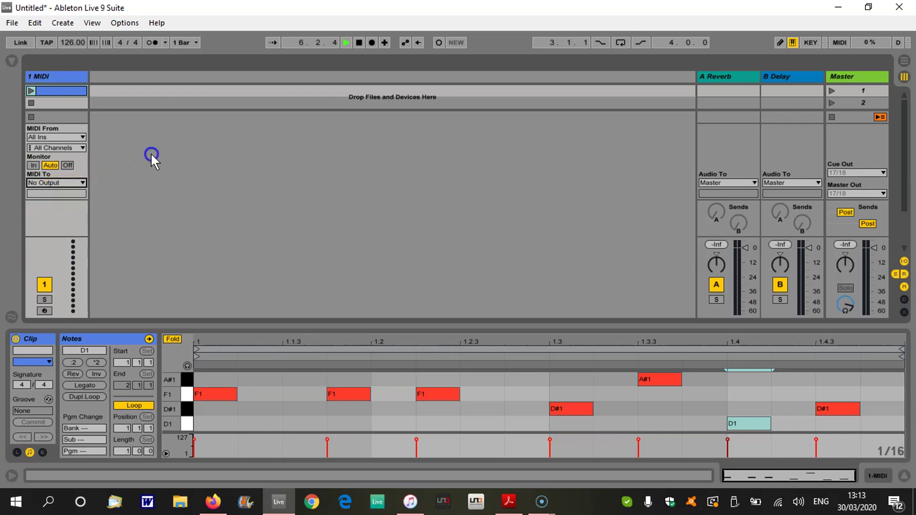
pyautogui.click(128, 23)
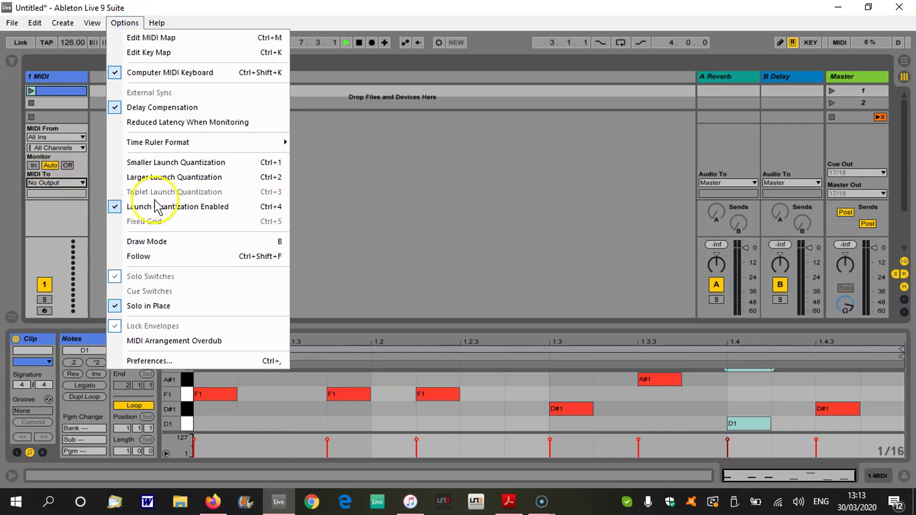
pyautogui.click(153, 364)
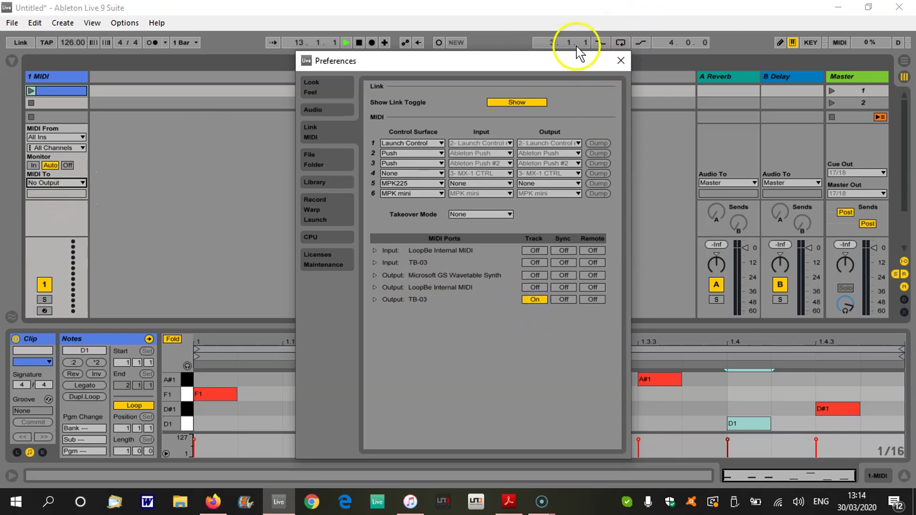
pyautogui.click(612, 60)
# Route the MIDI track's output to the TB-03
pyautogui.click(80, 183)
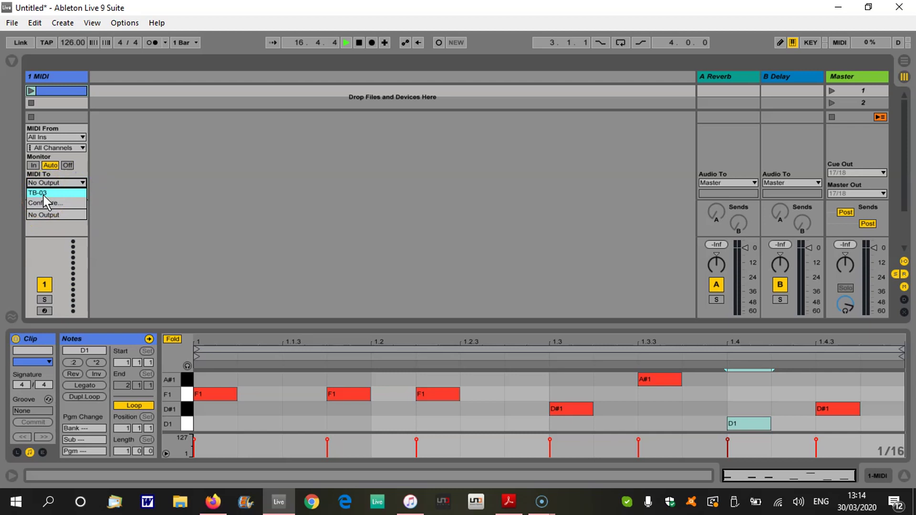
pyautogui.click(254, 38)
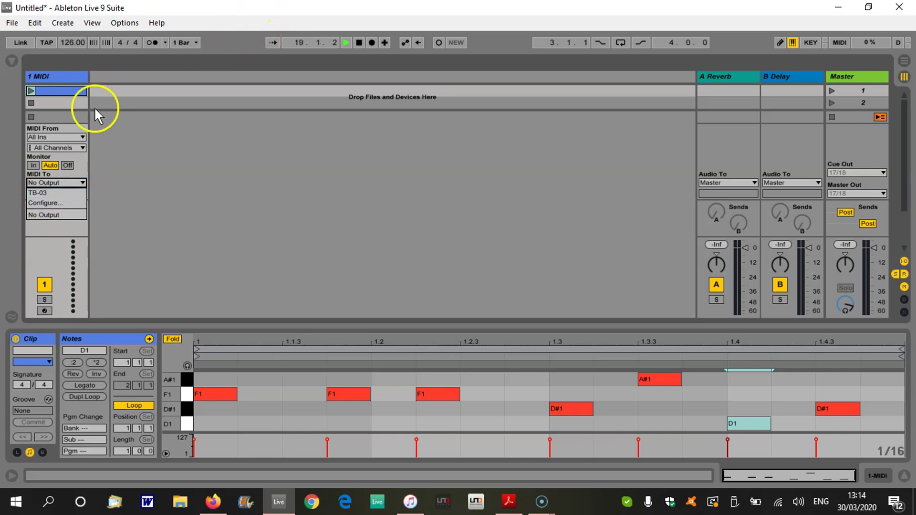
pyautogui.click(42, 193)
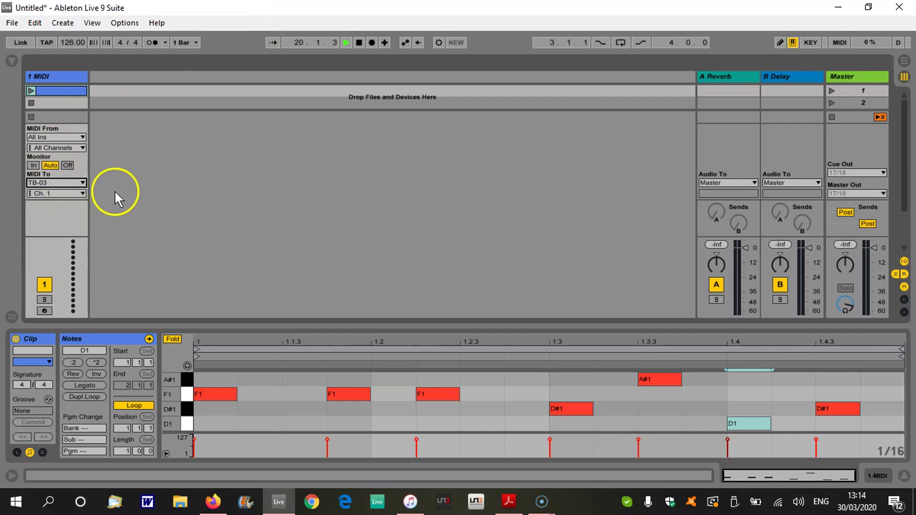
# Launch the MIDI clip to test the TB-03 on its default channel, and stop it
pyautogui.click(30, 90)
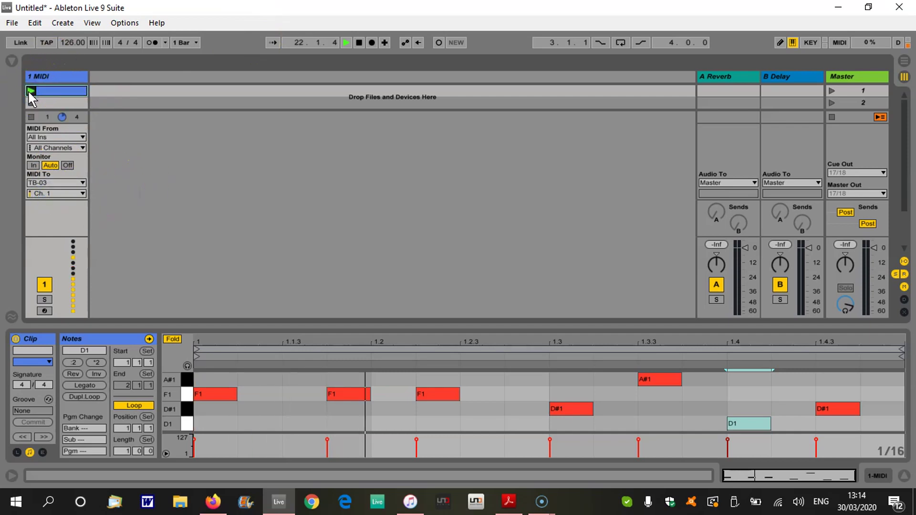
pyautogui.click(41, 278)
pyautogui.click(31, 103)
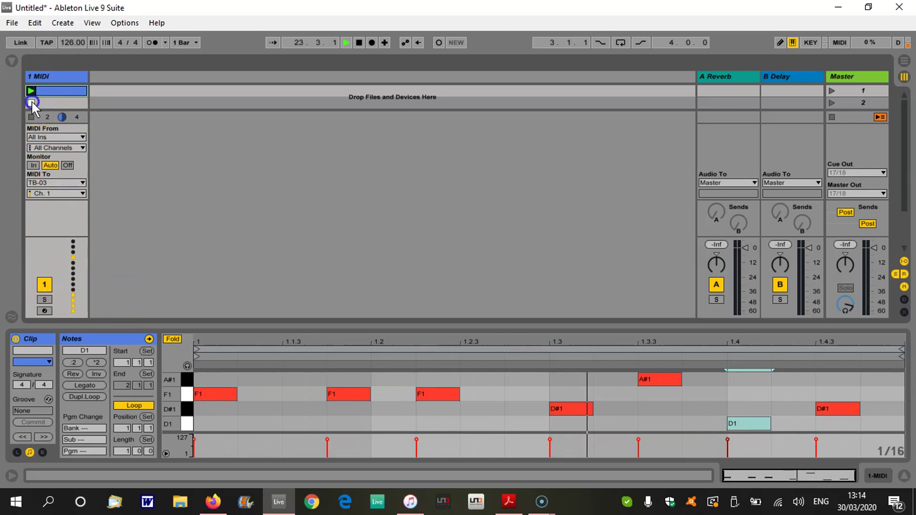
# Set the MIDI track's output channel to Ch. 3, and launch and stop the clip to test it
pyautogui.click(82, 193)
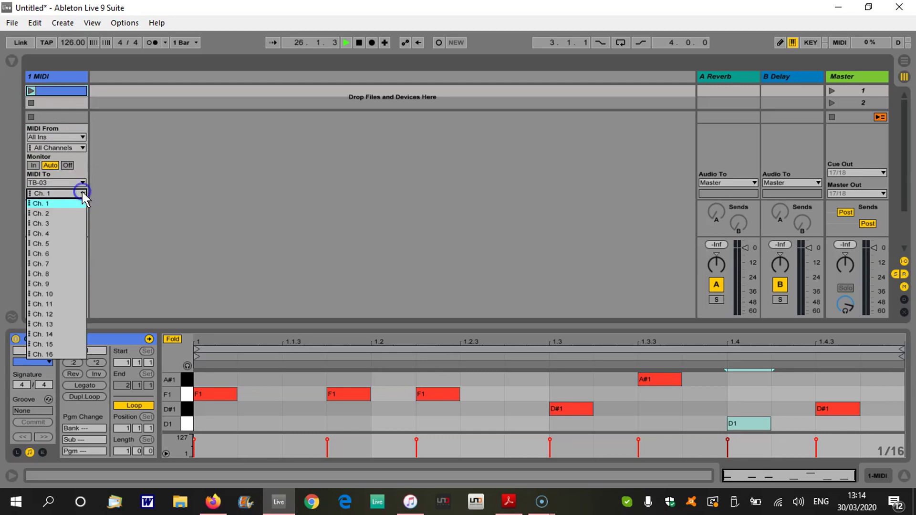
pyautogui.click(58, 223)
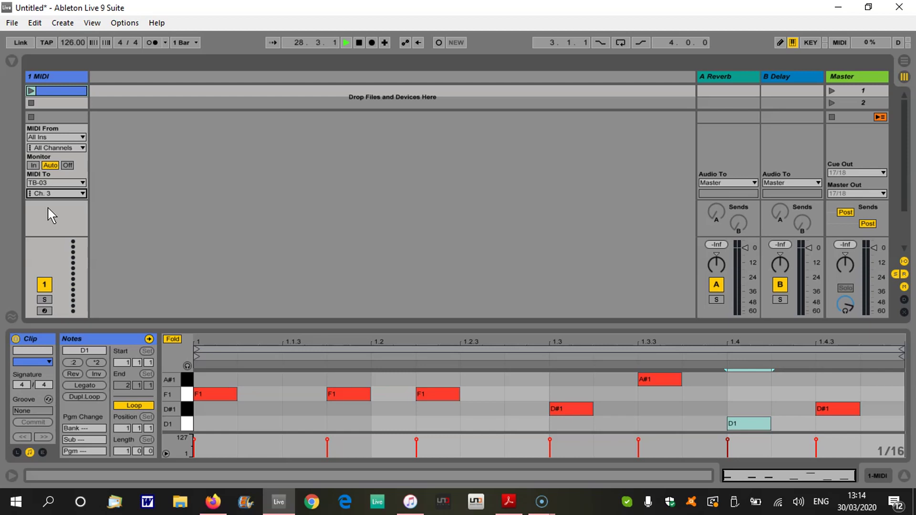
pyautogui.click(30, 89)
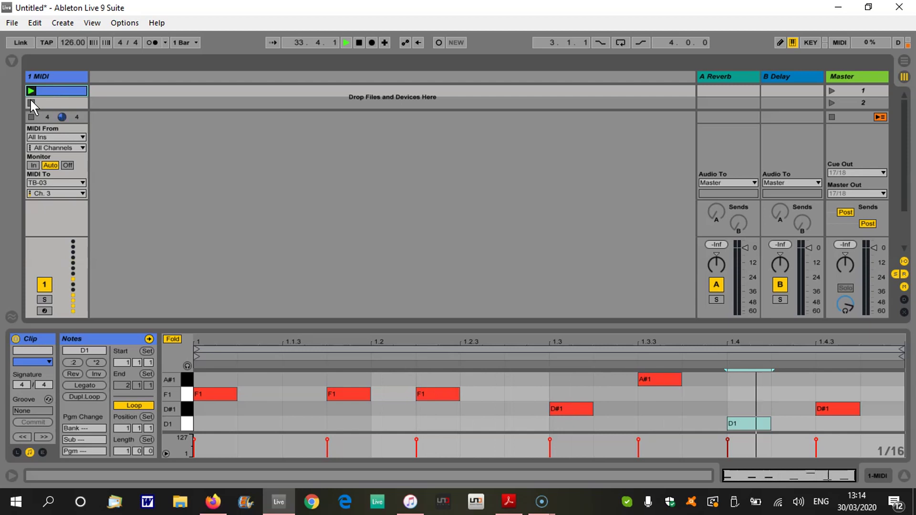
pyautogui.click(31, 101)
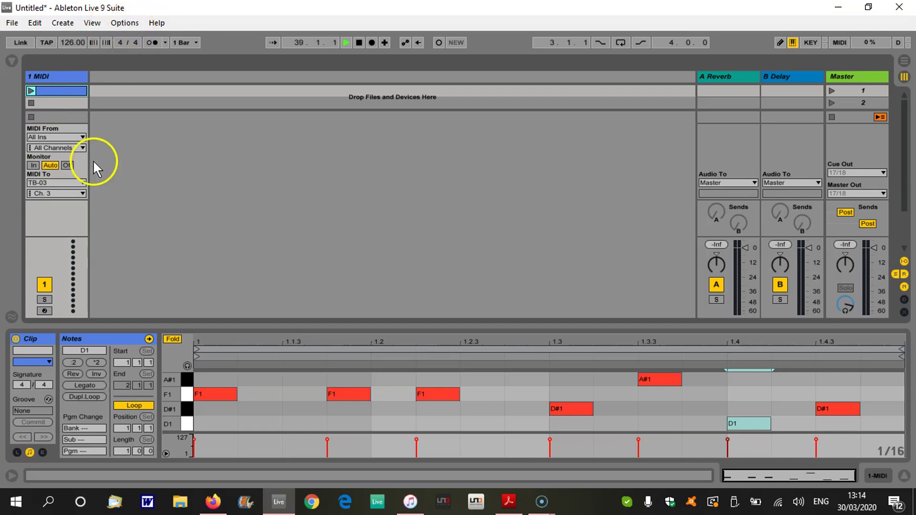
# Turn on Sync for the TB-03 output port in the MIDI preferences
pyautogui.click(128, 24)
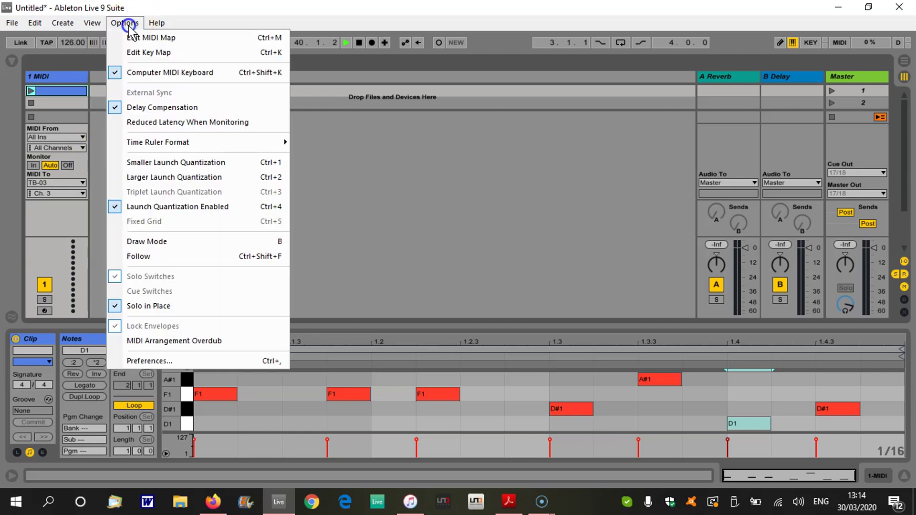
pyautogui.click(148, 361)
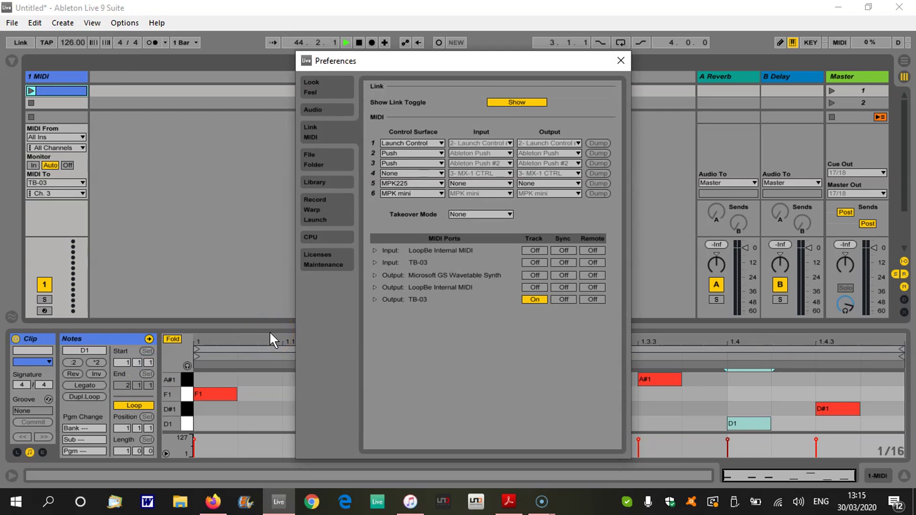
pyautogui.click(562, 298)
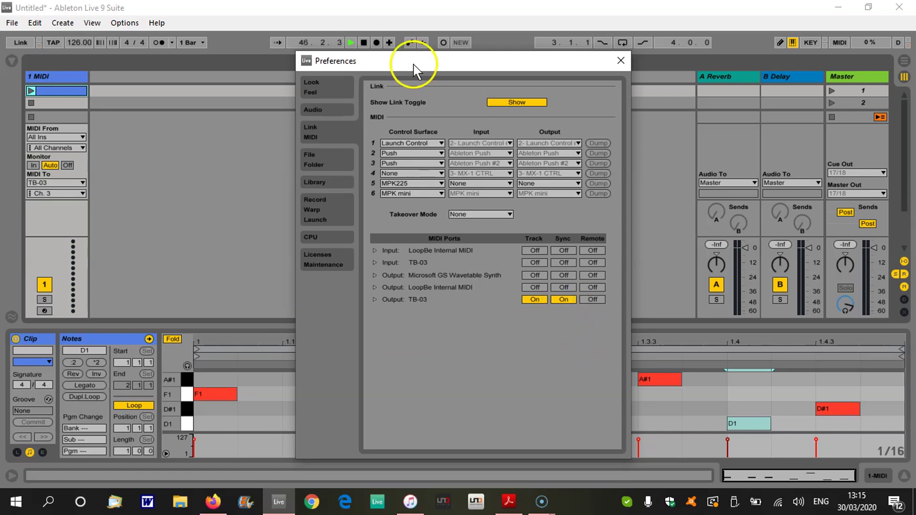
# Start and stop the transport to test the sync, and turn Sync off again for the TB-03 output port
pyautogui.click(364, 42)
pyautogui.click(363, 43)
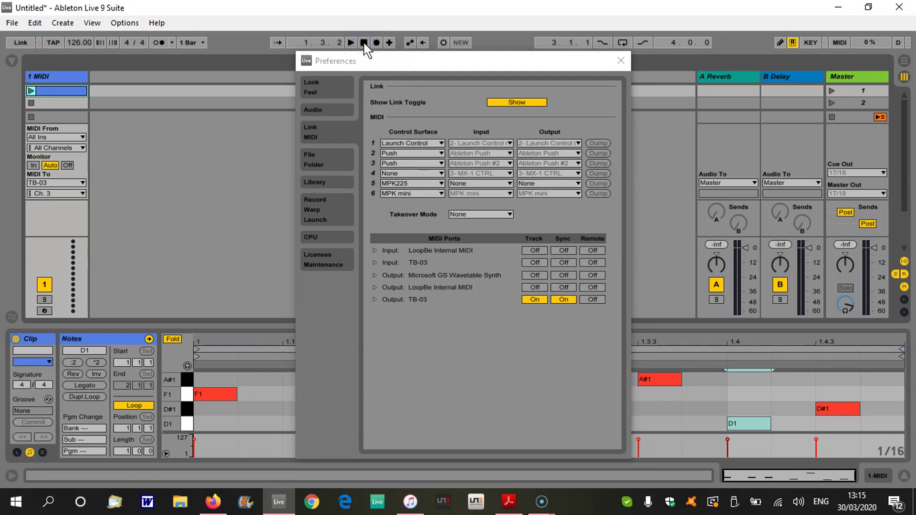
pyautogui.click(351, 43)
pyautogui.click(364, 43)
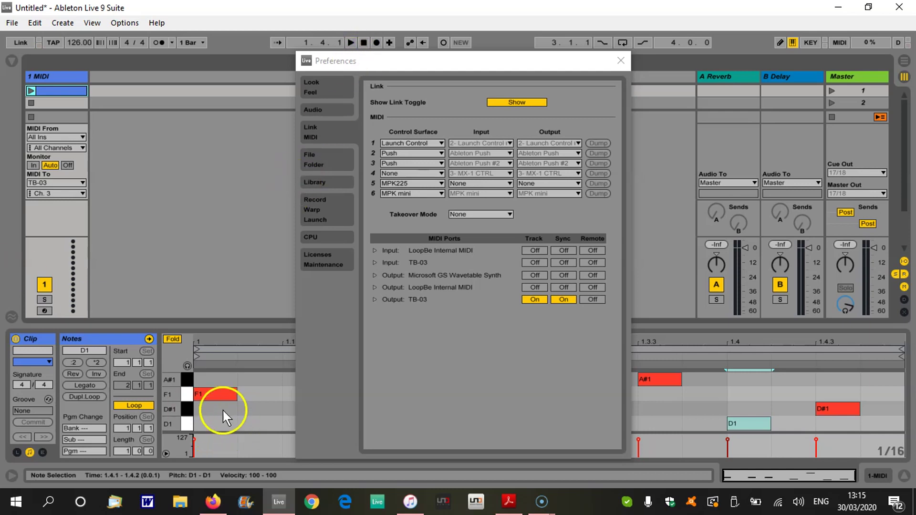
pyautogui.click(564, 299)
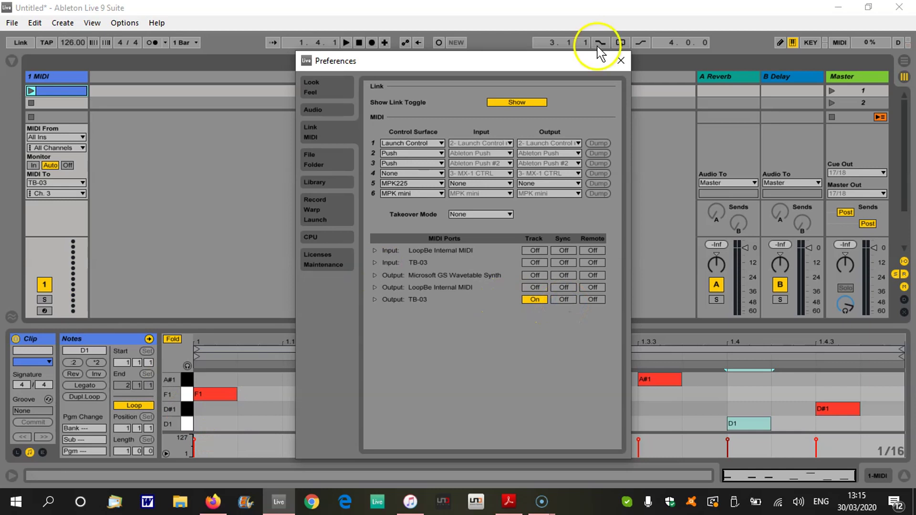
pyautogui.click(622, 59)
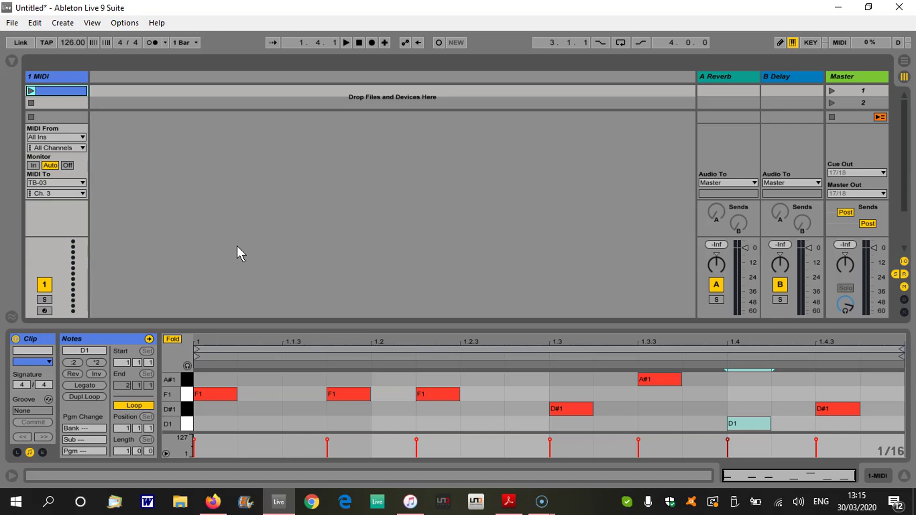
# Review the Track and Sync settings of the TB-03 output port in the MIDI preferences
pyautogui.click(267, 288)
pyautogui.click(124, 23)
pyautogui.click(138, 361)
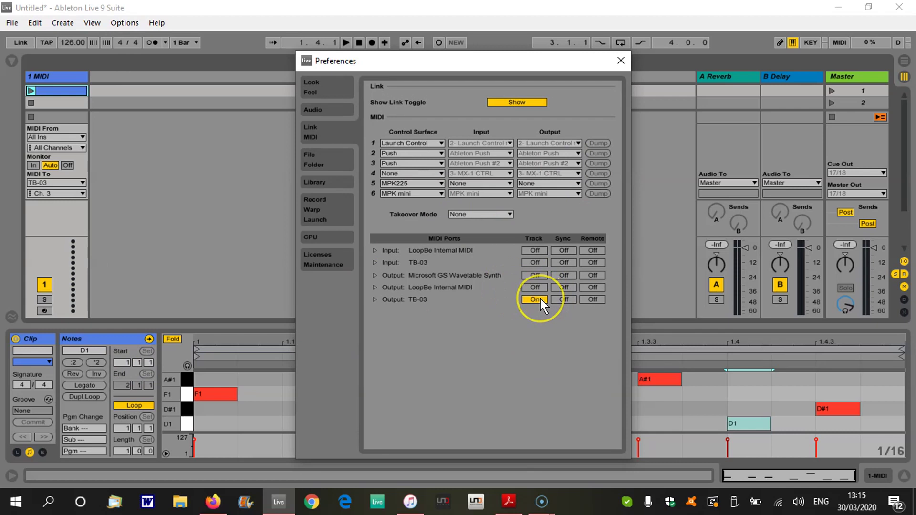
pyautogui.click(620, 60)
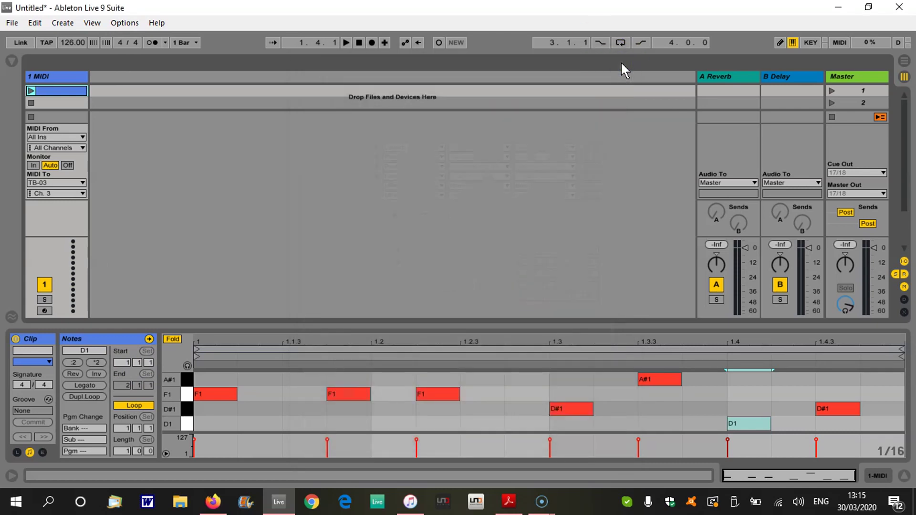